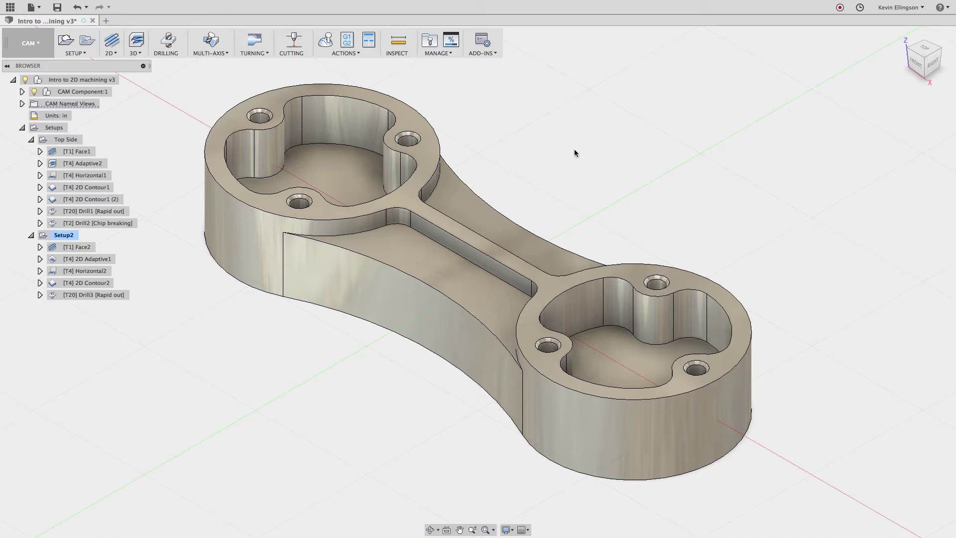
Rename the second machining setup, Setup2, to 'Bottom Side'.
click(41, 44)
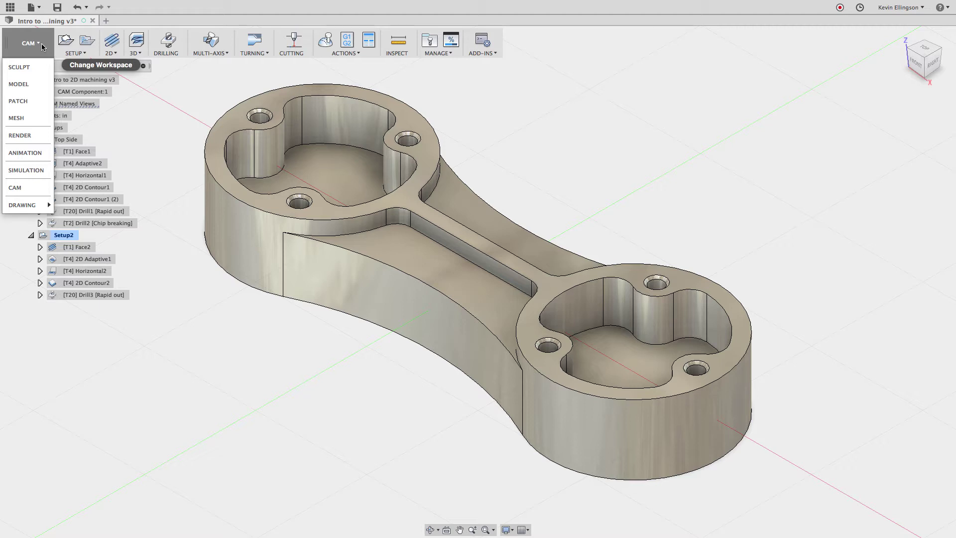
click(664, 142)
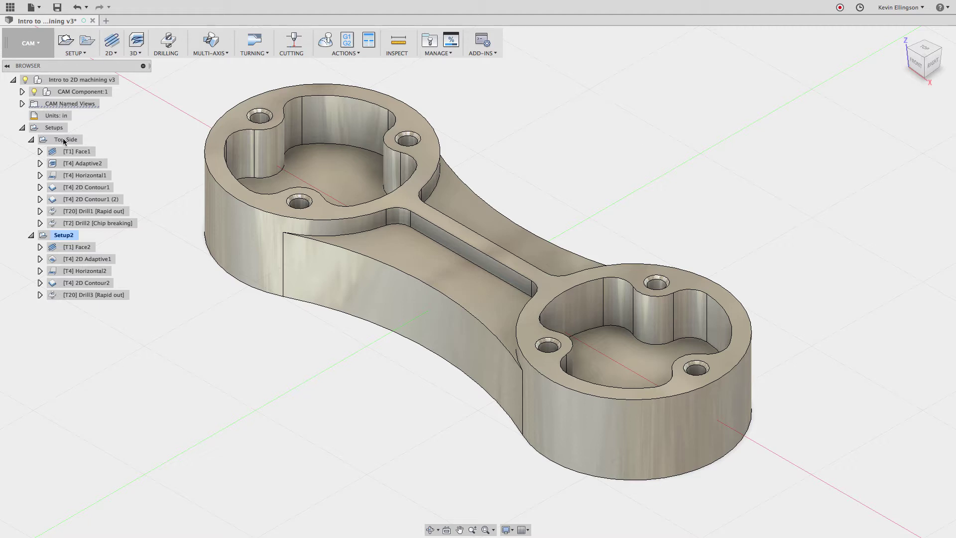
click(64, 236)
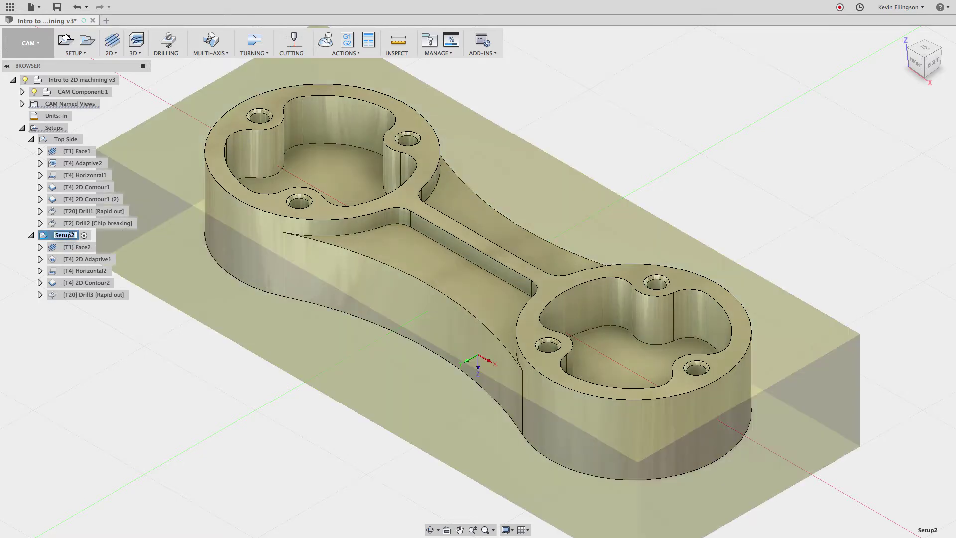
text(Bottom Side)
key(Return)
click(704, 152)
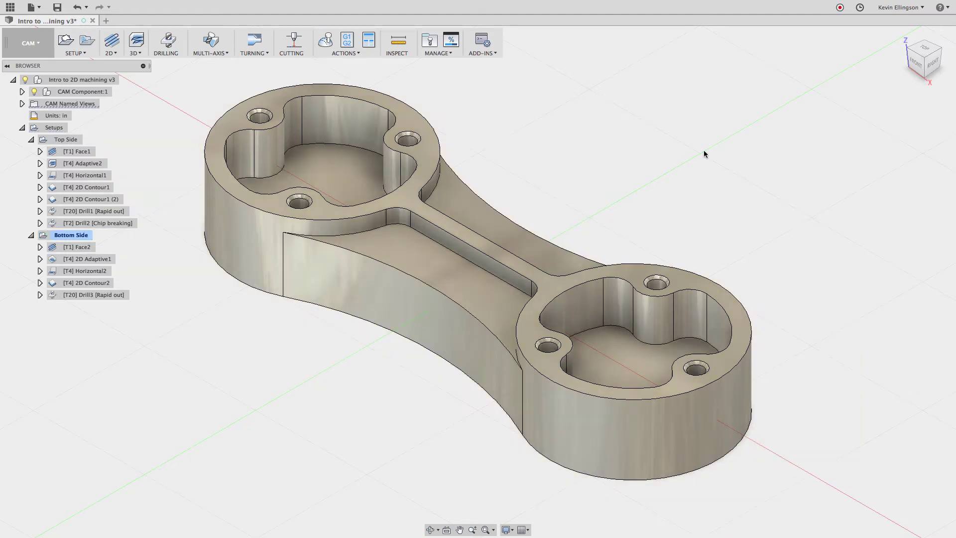
Orbit to inspect the Bottom Side setup's stock on the part's underside, then return to Home.
shift+middle_drag(424, 309, 349, 279)
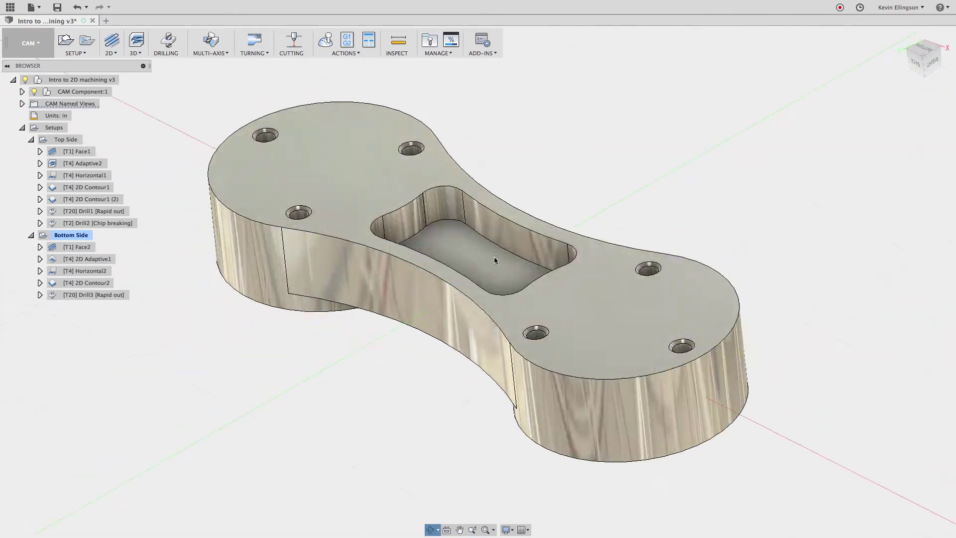
click(72, 236)
shift+middle_drag(224, 279, 350, 319)
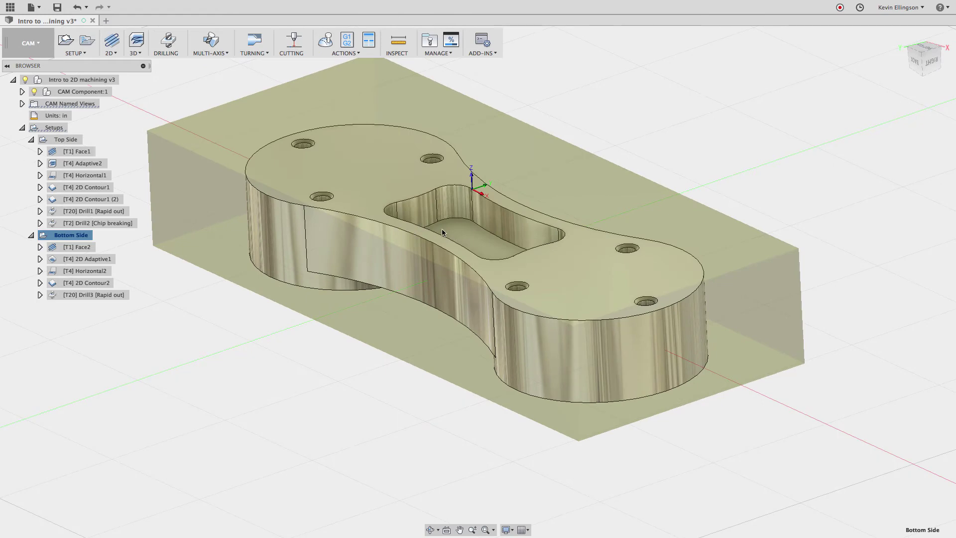
click(902, 35)
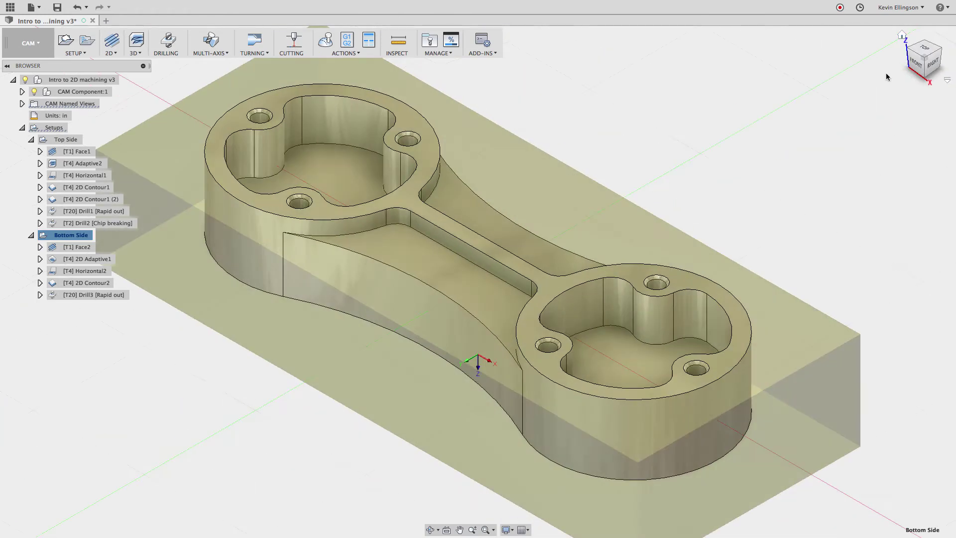
click(780, 112)
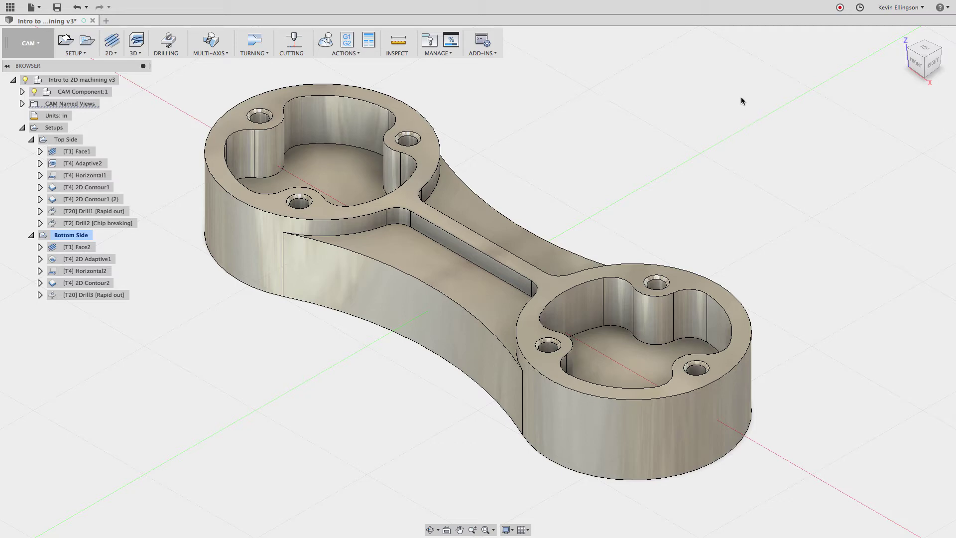
Rotate to another isometric corner and set it as the Home view with Fit to View.
click(909, 51)
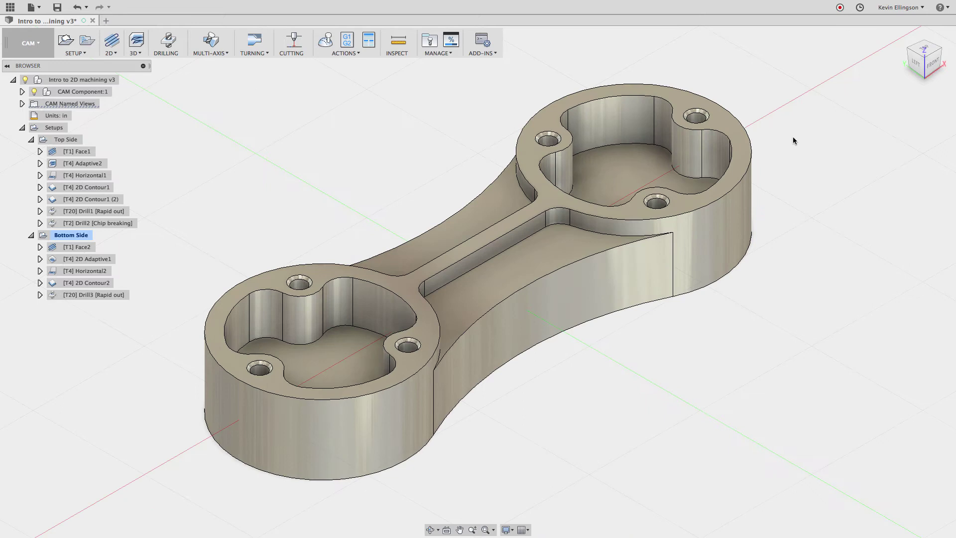
right_click(922, 51)
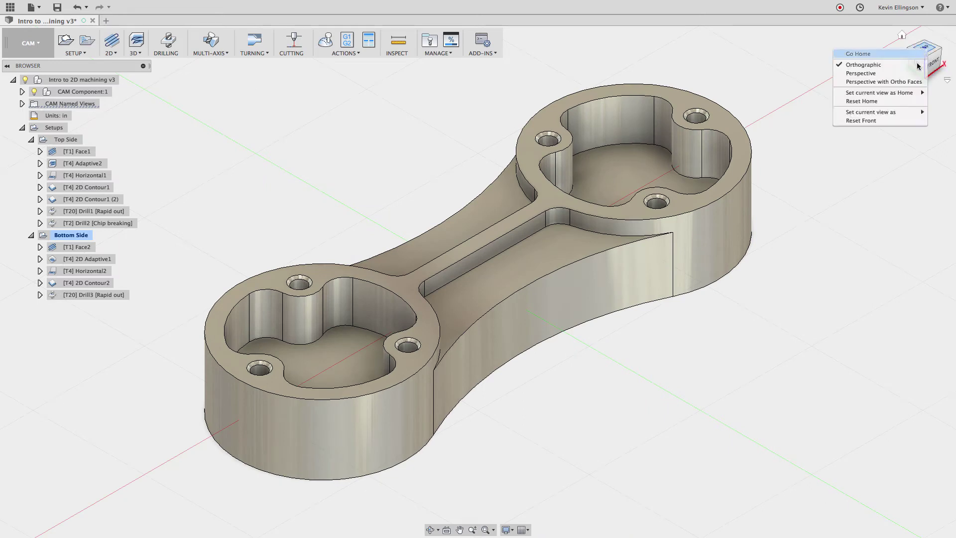
mouse_move(910, 94)
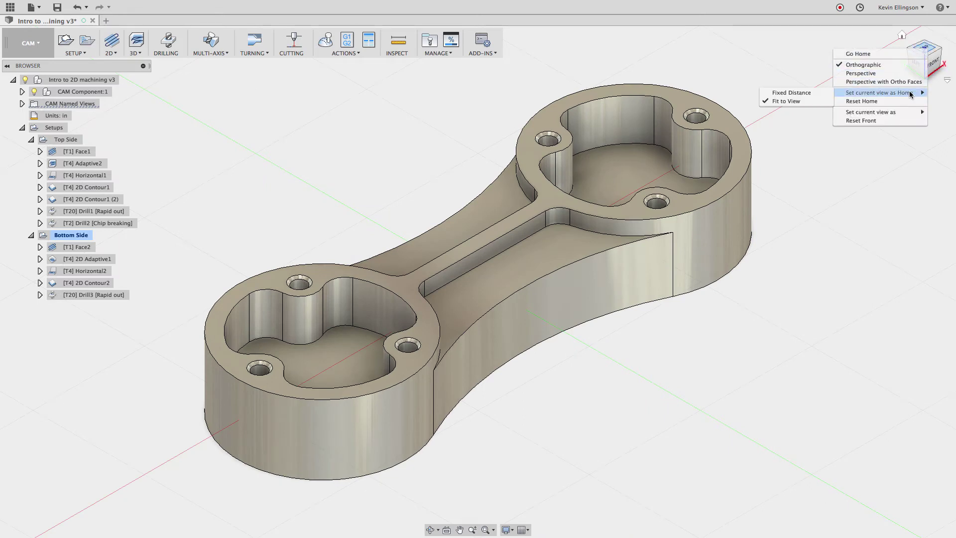
click(784, 101)
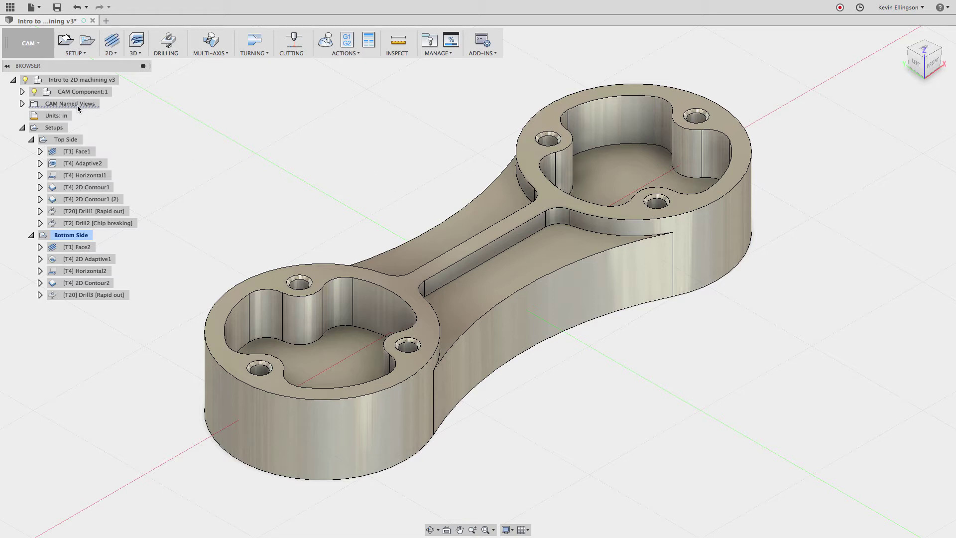
Add a new CAM named view and name it 'Top Side Iso'.
click(23, 103)
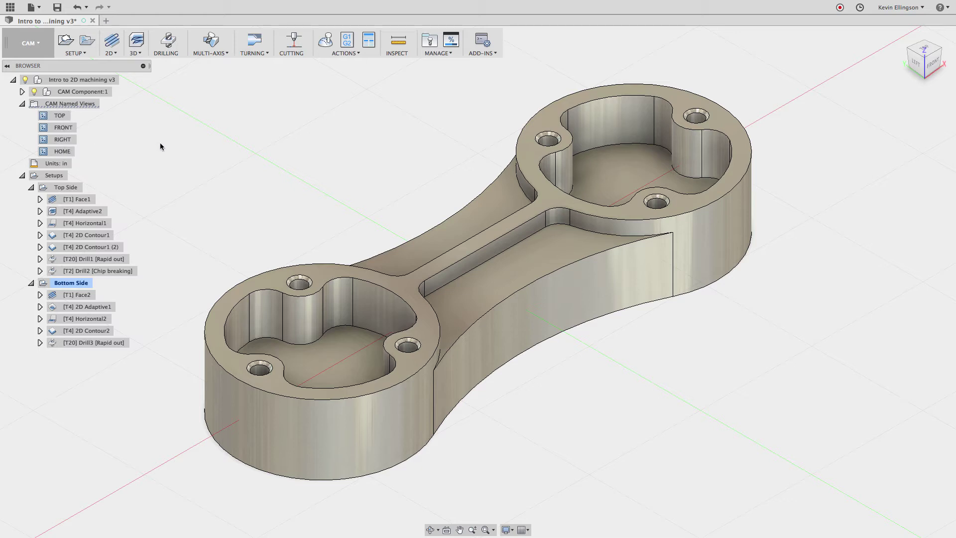
right_click(88, 103)
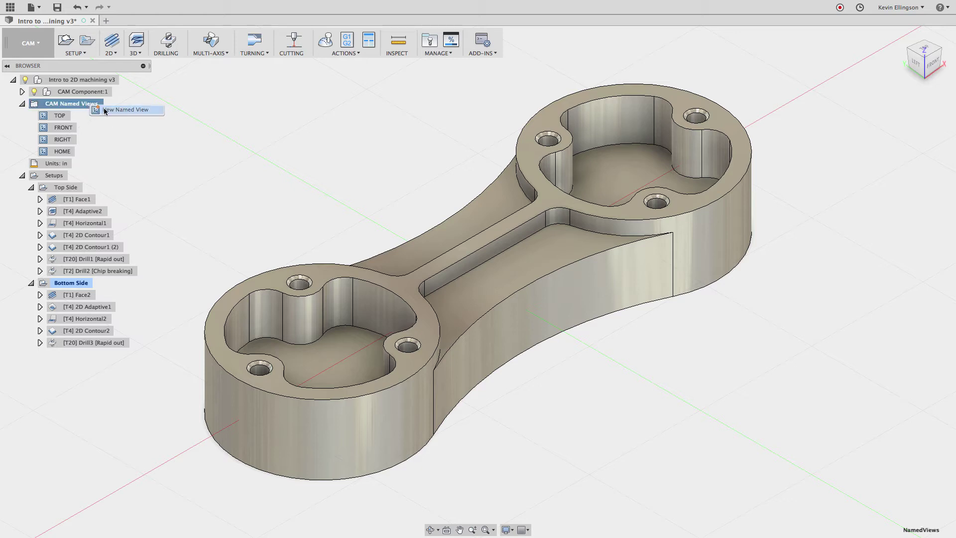
click(104, 109)
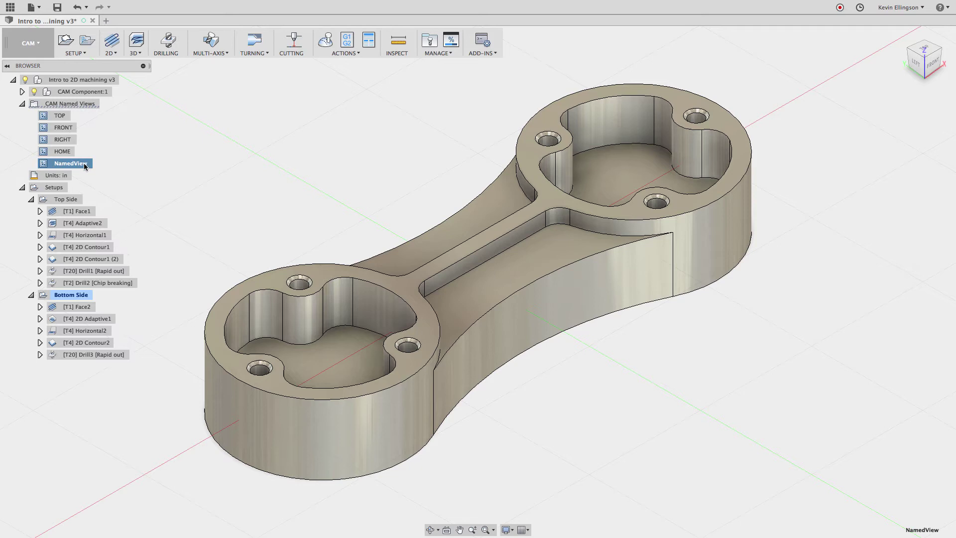
double_click(87, 163)
text(Top Side Iso)
key(Return)
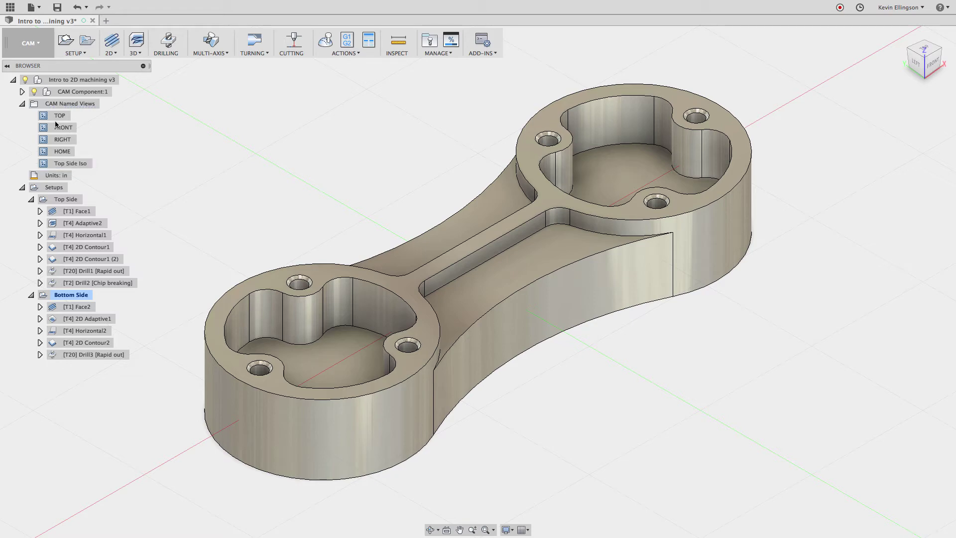
Orbit away, restore the Top Side Iso view, then return to Home.
shift+middle_drag(495, 184, 331, 187)
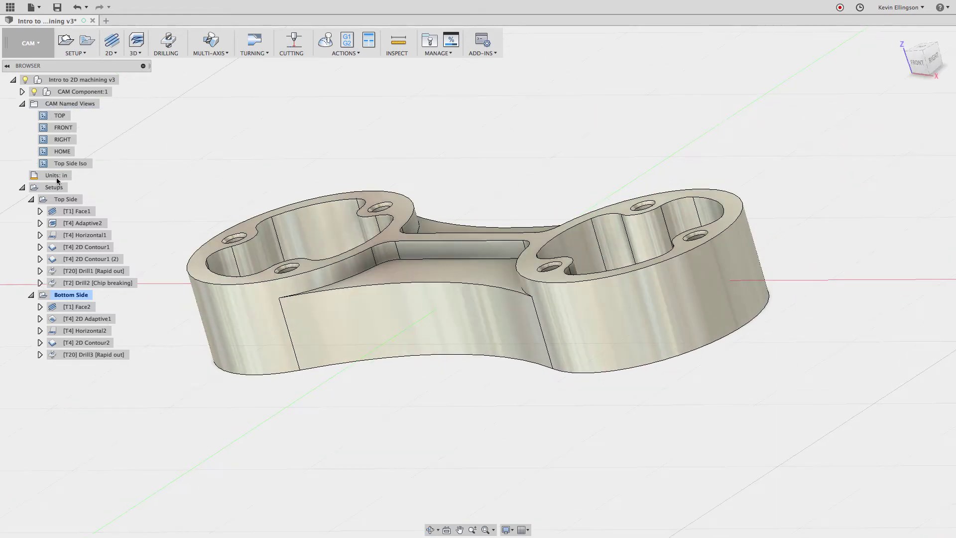
double_click(69, 164)
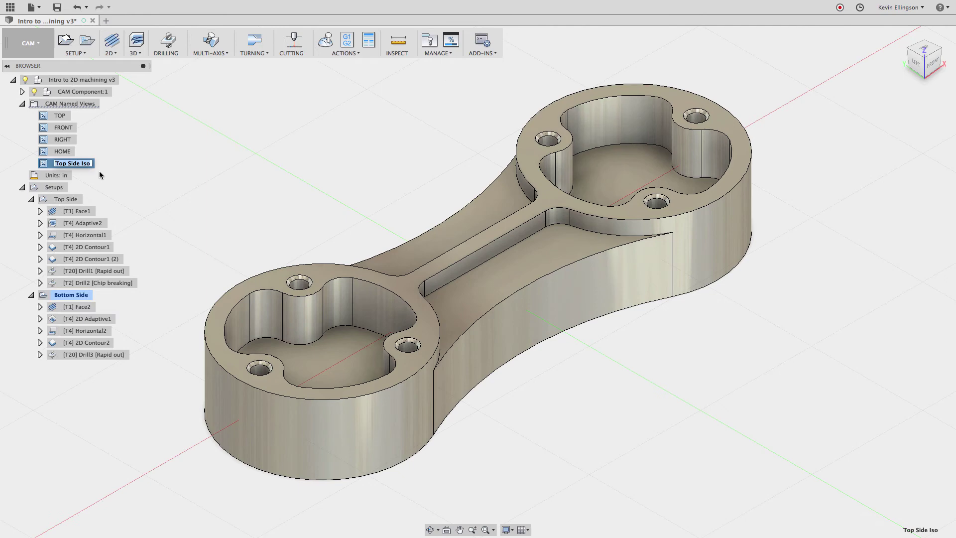
click(165, 173)
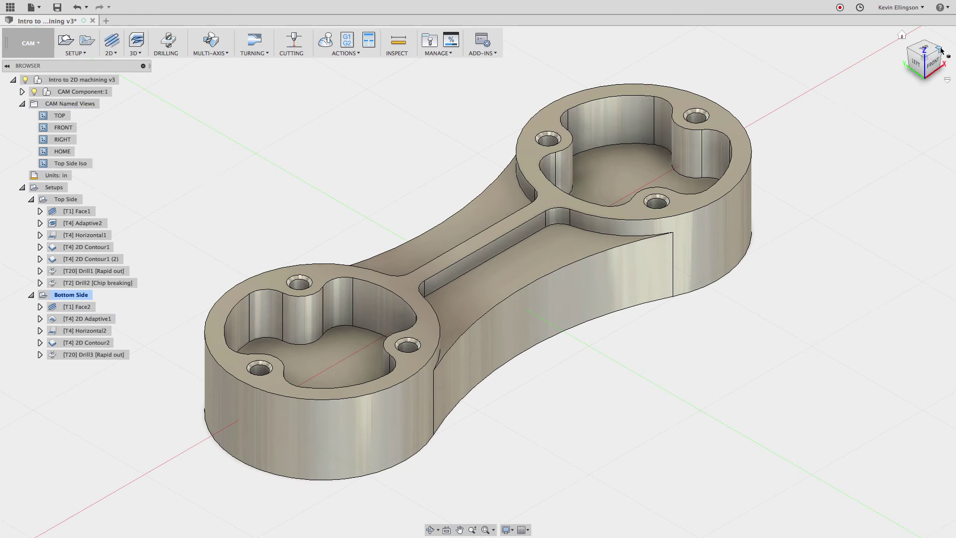
click(901, 34)
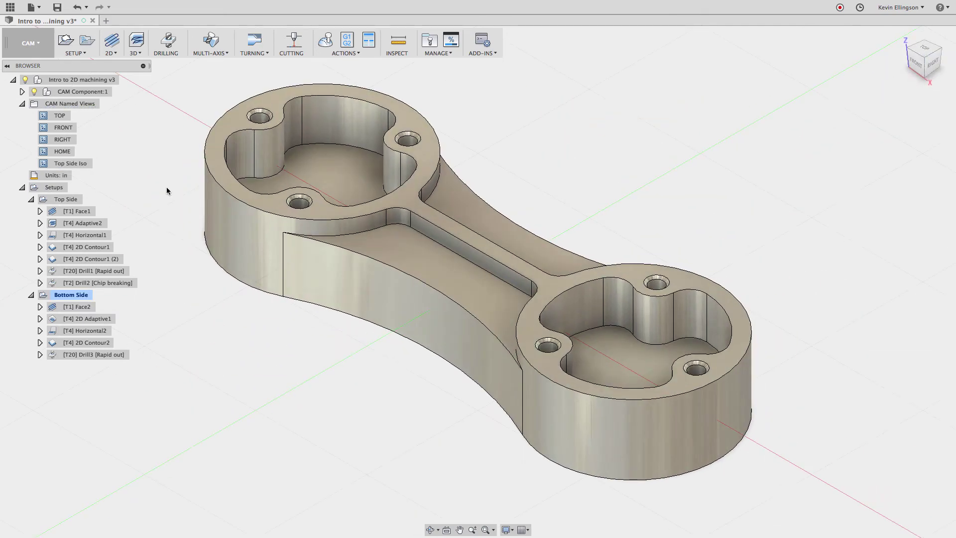
Update Top Side Iso to the current orientation, then turn the part to face its front.
right_click(75, 163)
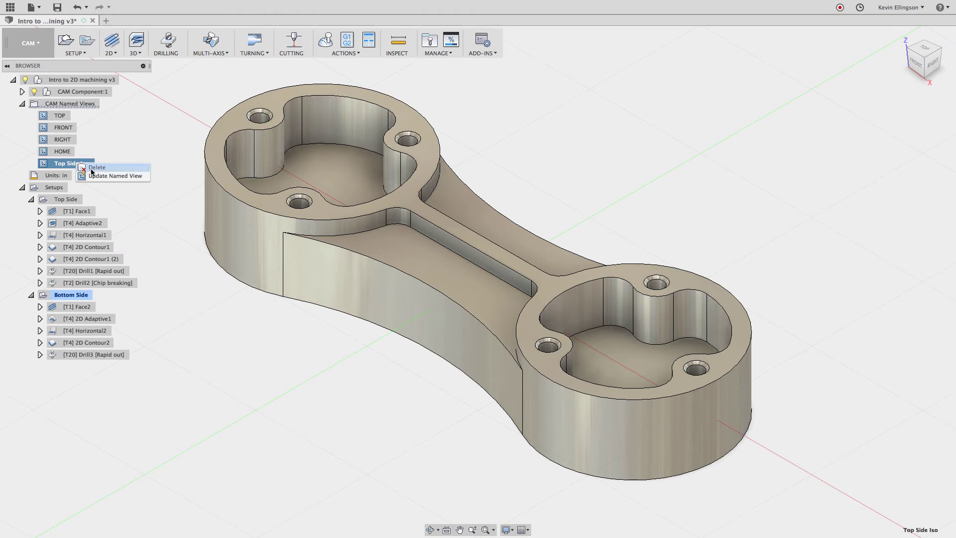
click(99, 176)
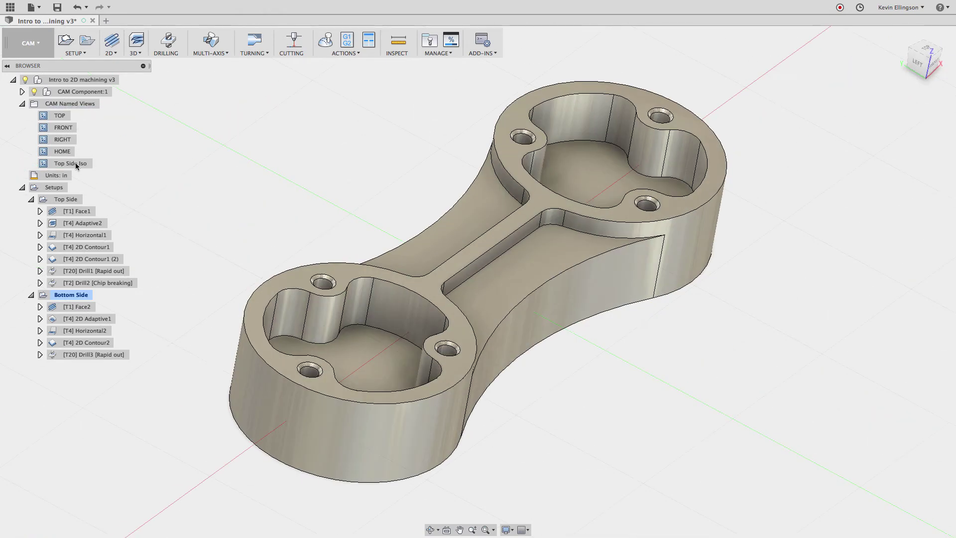
double_click(75, 163)
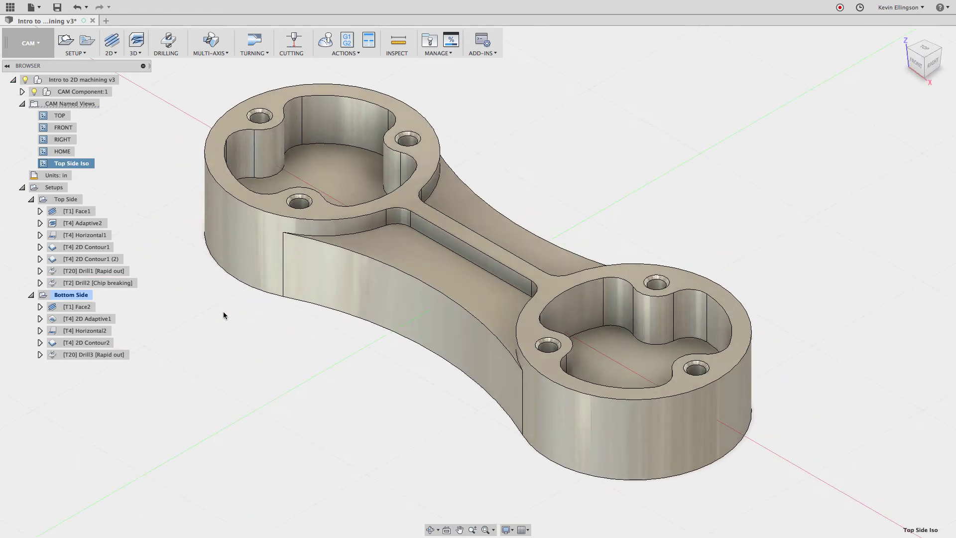
click(906, 47)
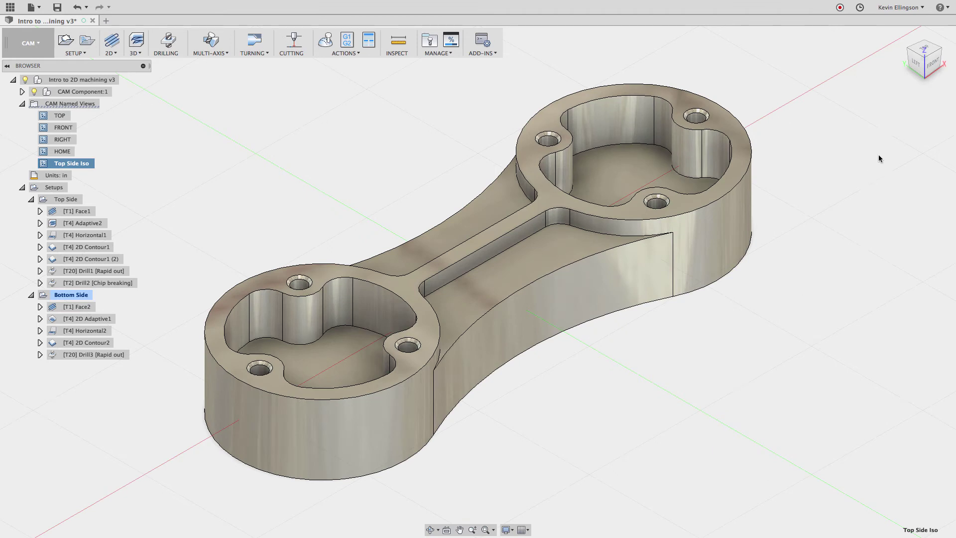
click(934, 64)
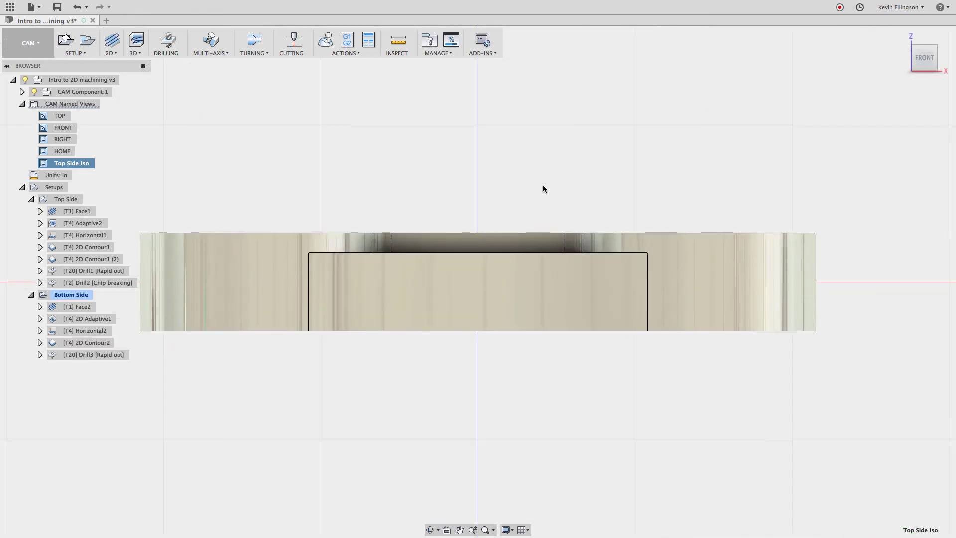
Save the TOP view as named view 'Top Side Ortho', then orbit to the part's underside.
click(923, 45)
scroll(485, 214, down, 3)
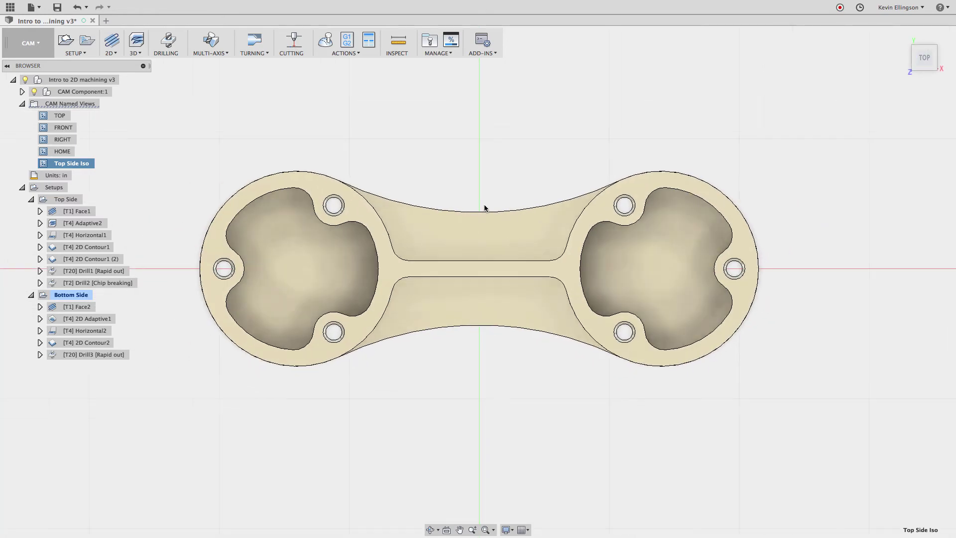
right_click(68, 105)
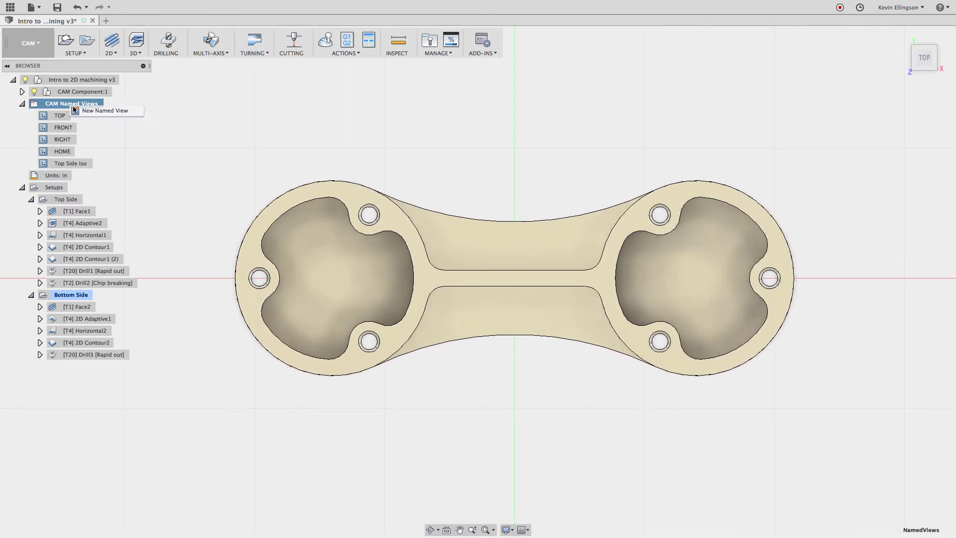
click(79, 109)
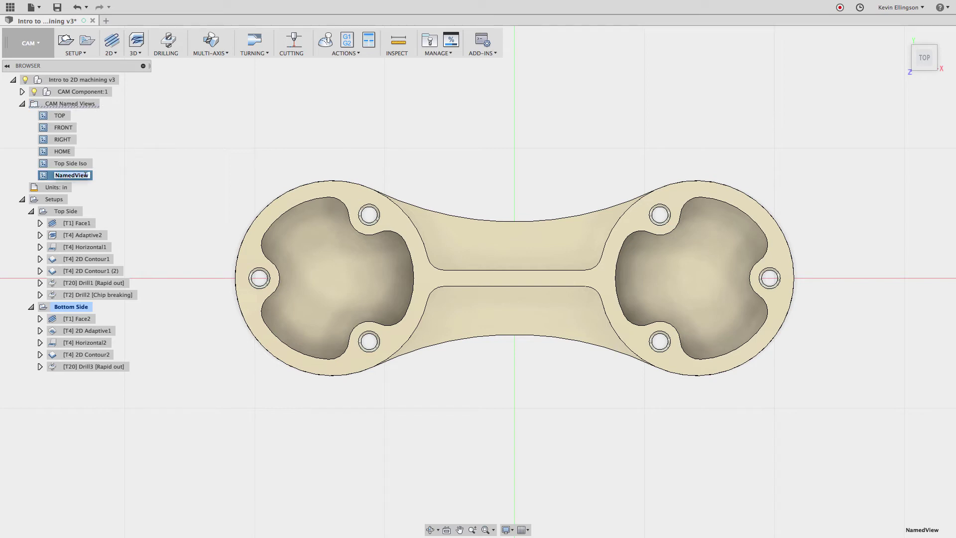
text(Top Side Ortho)
key(Return)
click(228, 180)
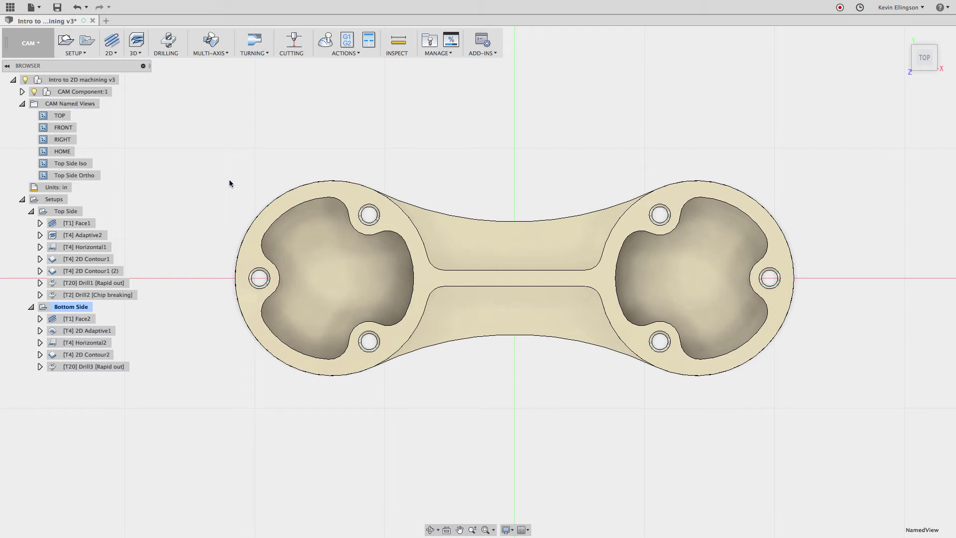
mouse_move(659, 316)
shift+middle_down()
mouse_move(662, 279)
mouse_move(647, 299)
mouse_move(653, 312)
mouse_move(647, 305)
shift+middle_up()
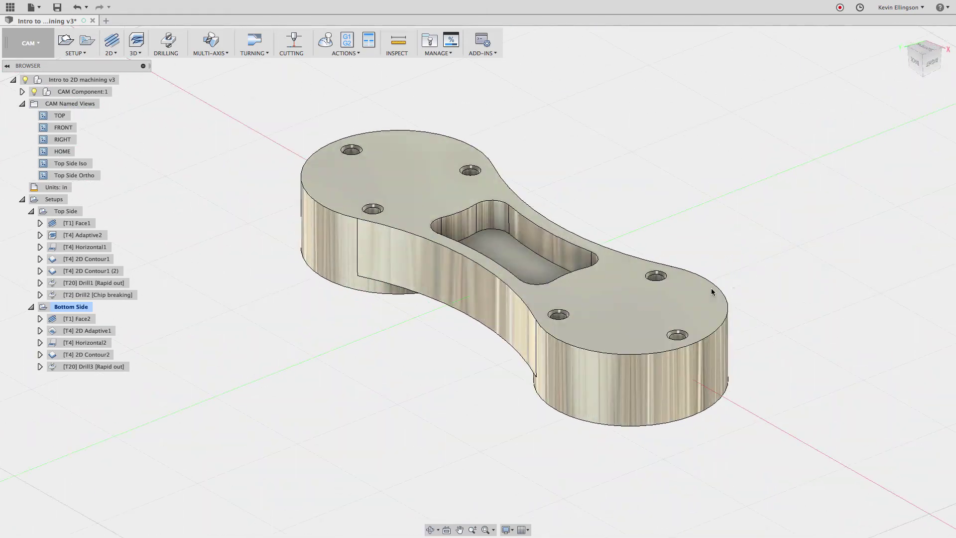
Snap the underside to an isometric corner and save it as named view 'Bottom Side Iso'.
click(924, 56)
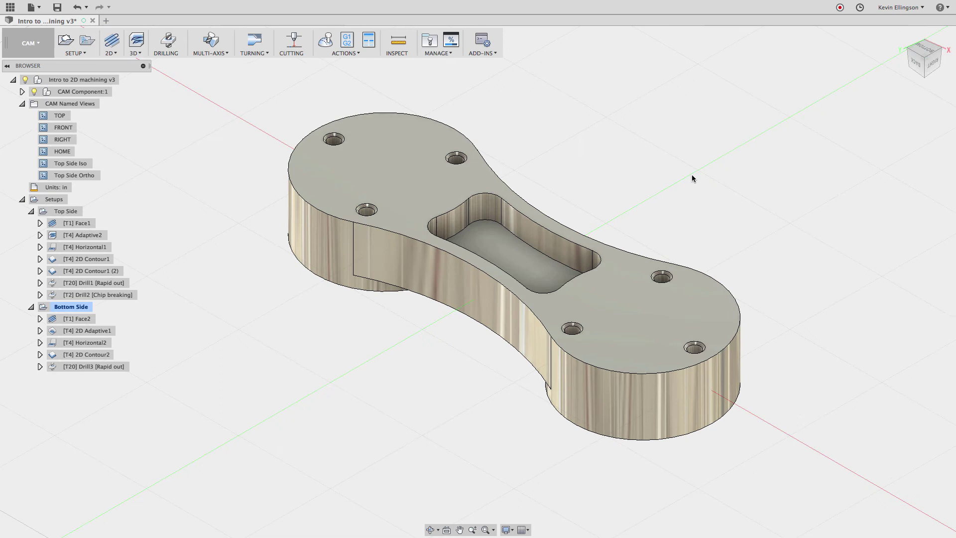
right_click(86, 102)
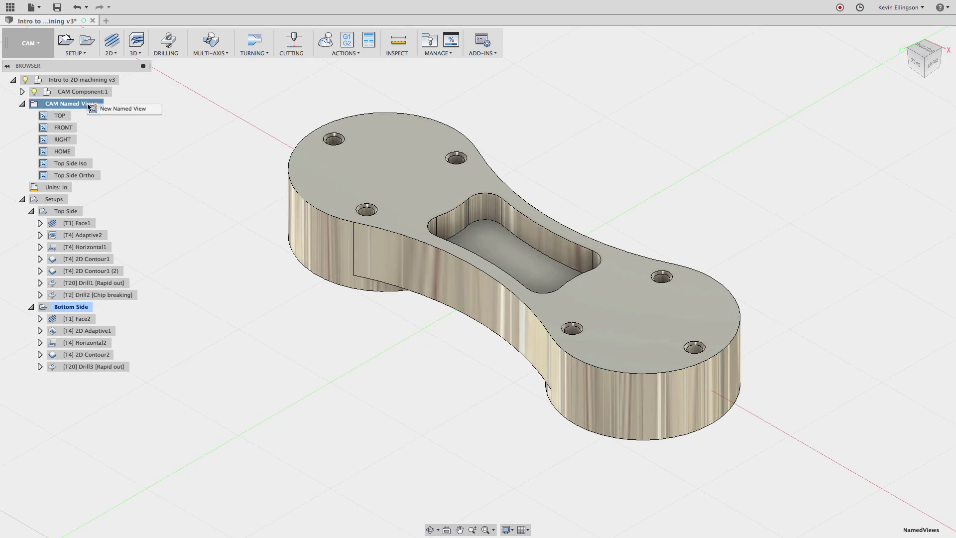
click(120, 111)
double_click(86, 188)
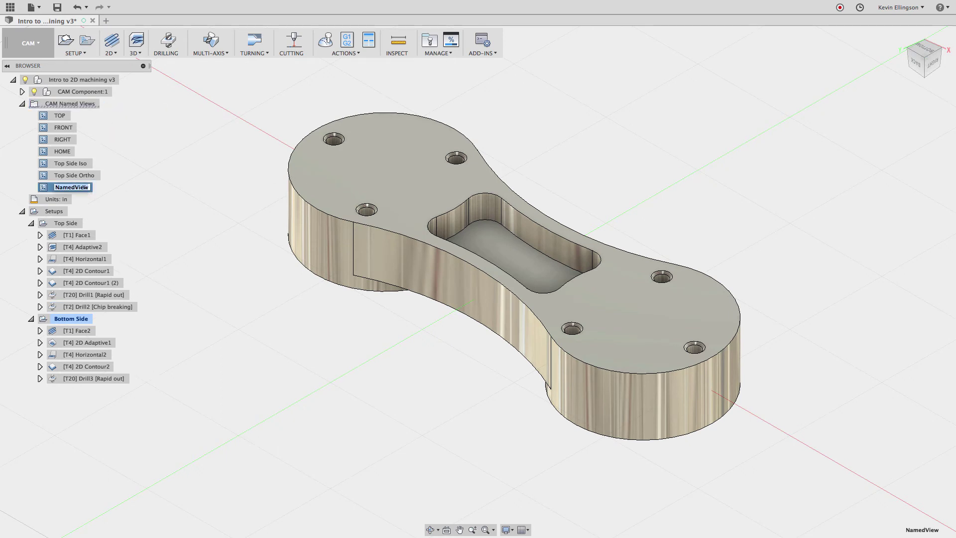
text(Bottom Side)
key(BackSpace)
key(BackSpace)
text(so)
key(Return)
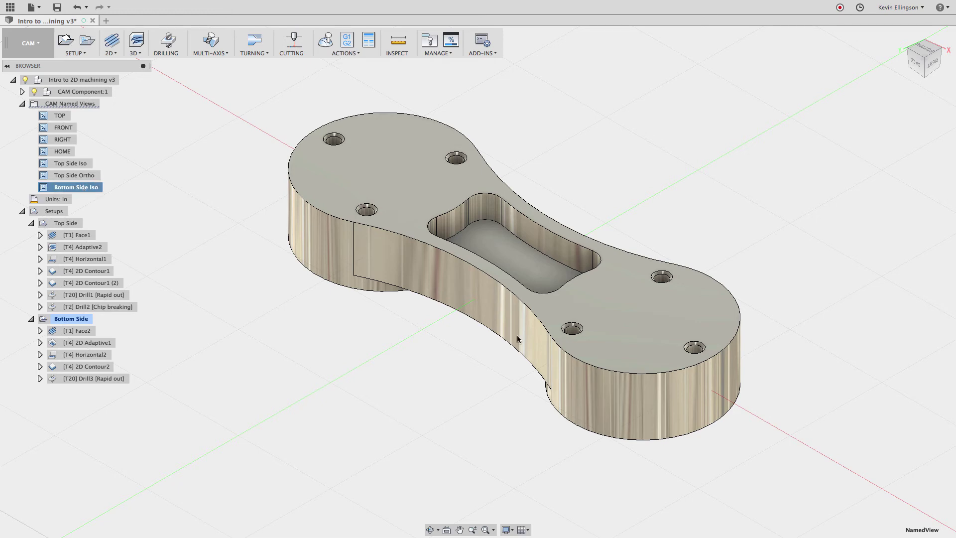
Turn the part to look flat at its bottom face.
middle_drag(544, 285, 557, 324)
click(921, 64)
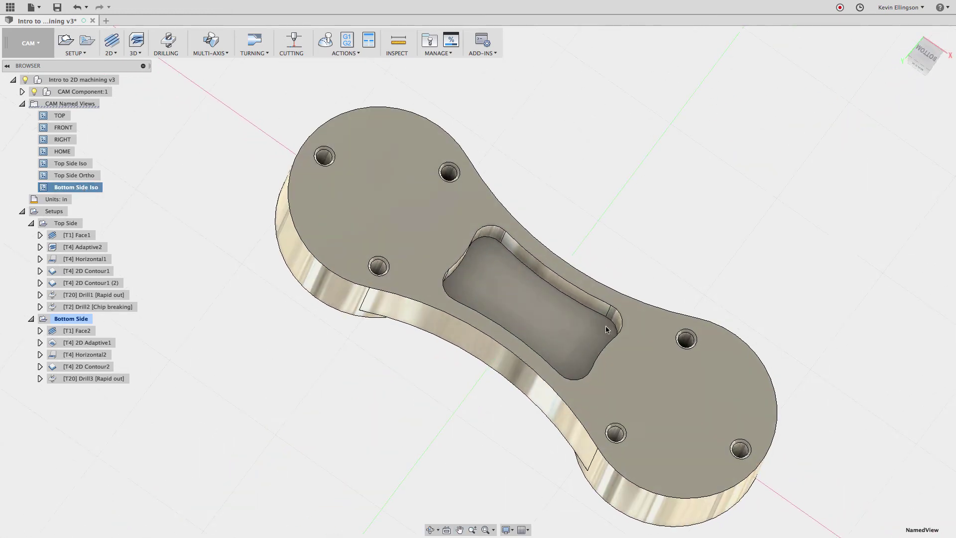
click(921, 63)
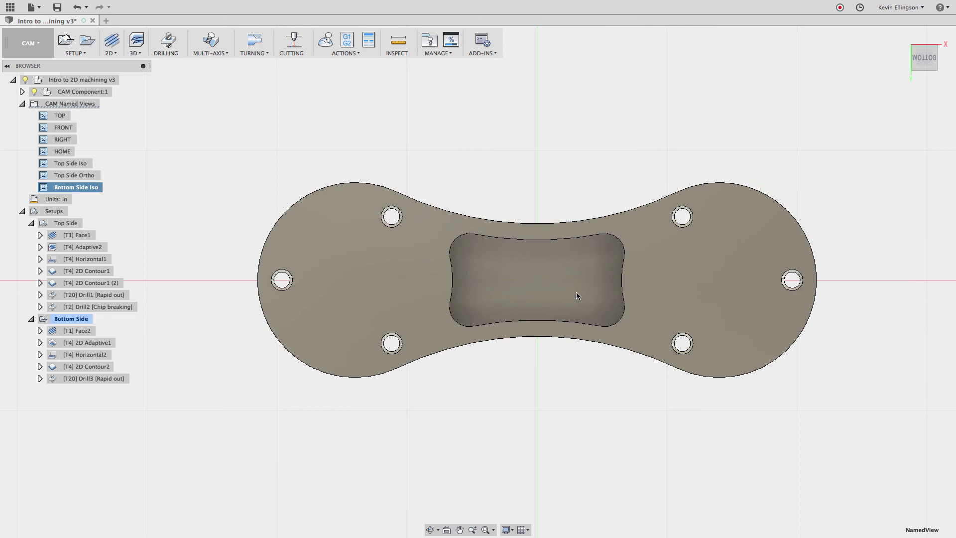
Add a named view from the flat bottom orientation and name it 'BOTTOM SIDE ORTHO'.
right_click(78, 105)
click(114, 110)
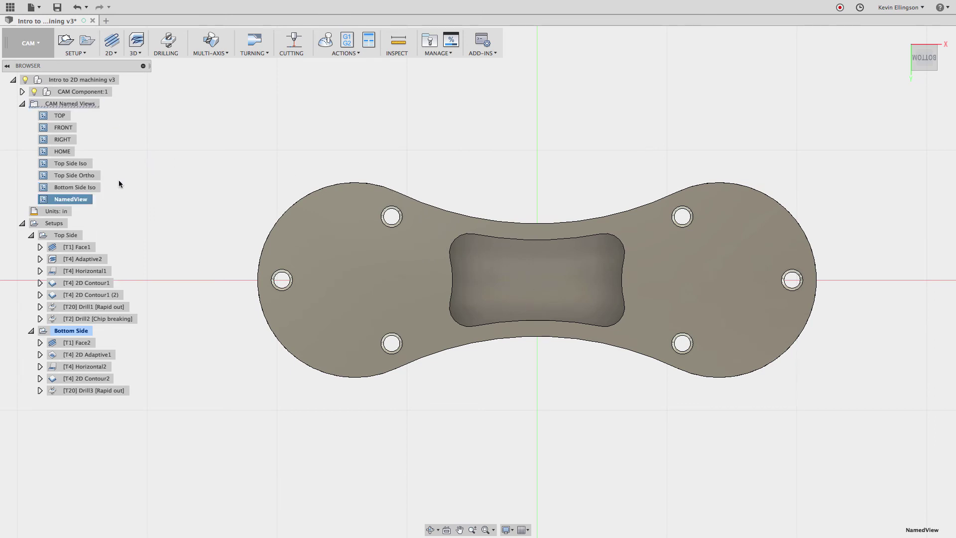
double_click(84, 199)
text(BOTTOM SIDE ORTH)
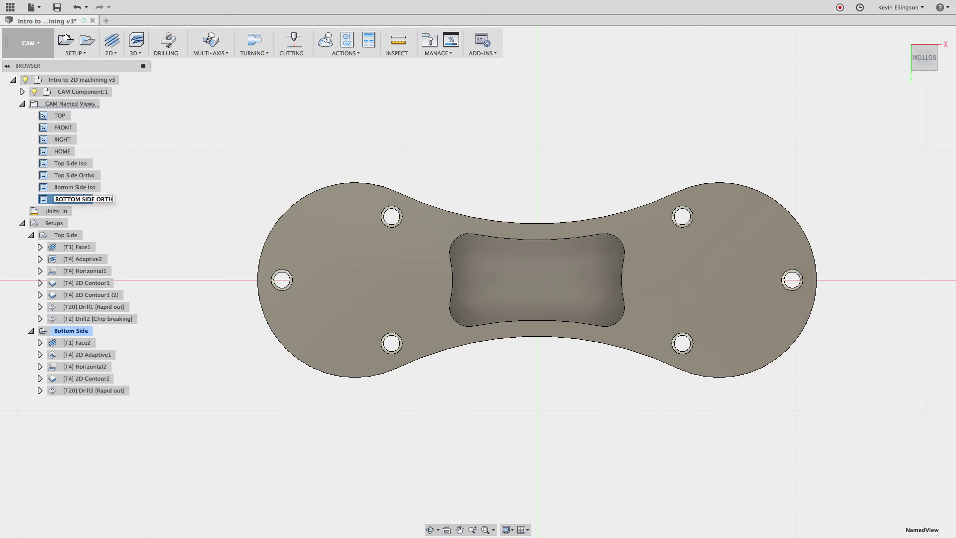
text(O)
key(Return)
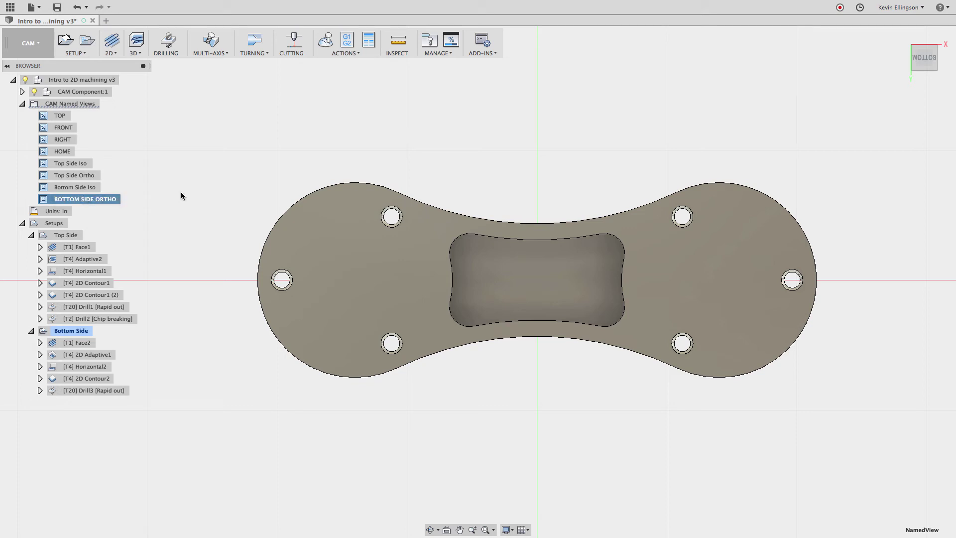
click(220, 187)
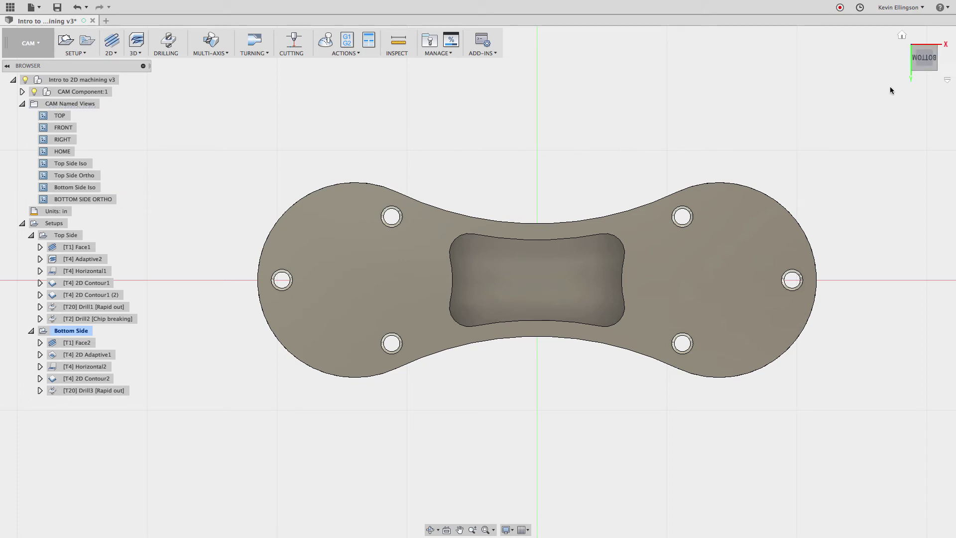
Cycle through Top Side Ortho, Top Side Iso, Bottom Side Iso and BOTTOM SIDE ORTHO, ending on Top Side Ortho.
click(901, 35)
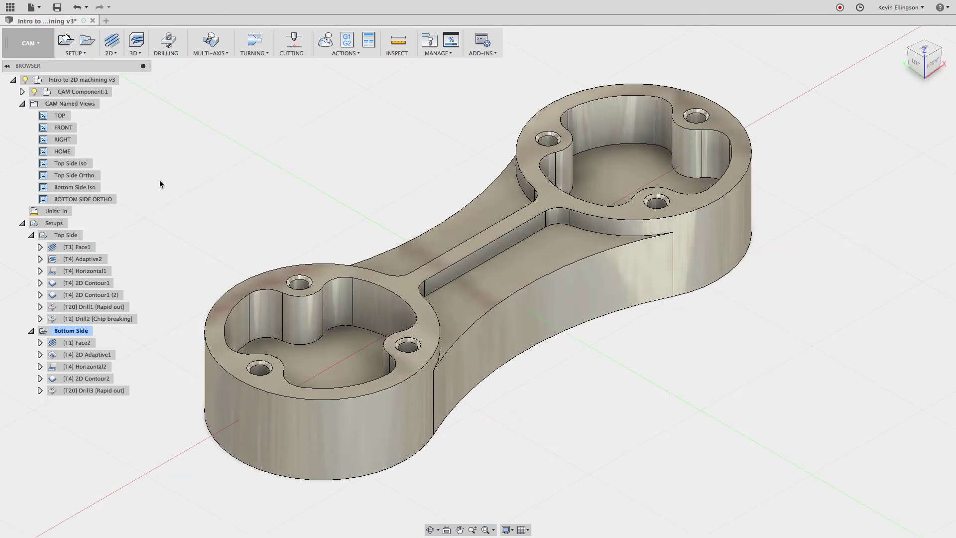
double_click(86, 175)
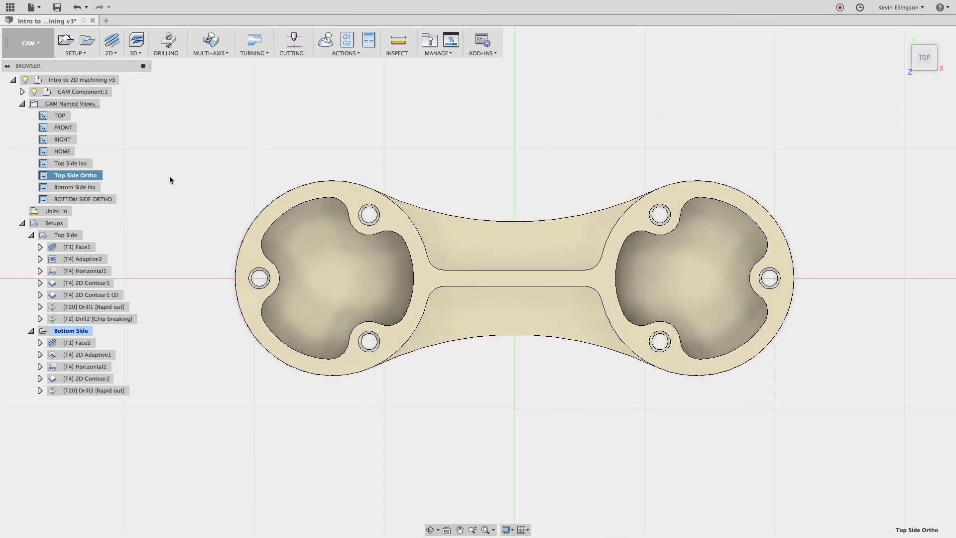
double_click(82, 163)
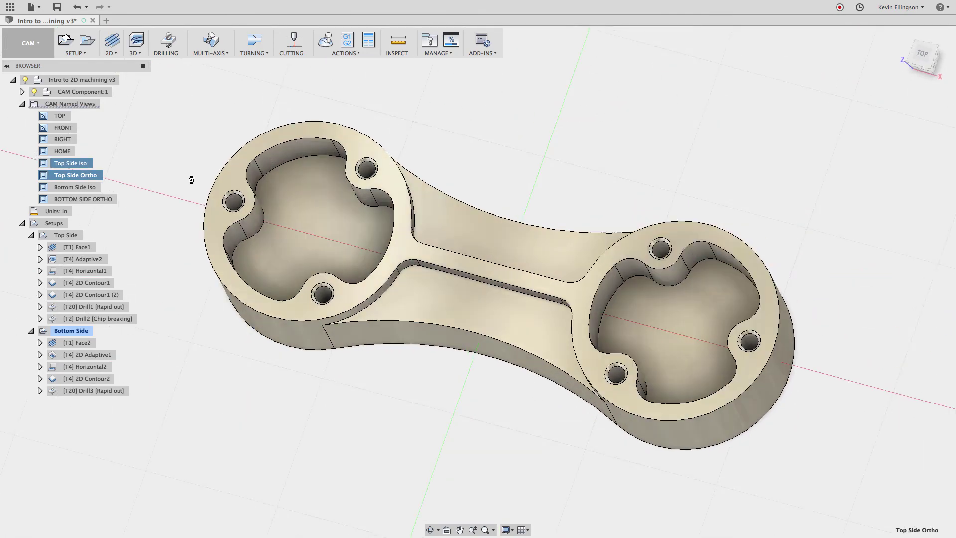
double_click(88, 188)
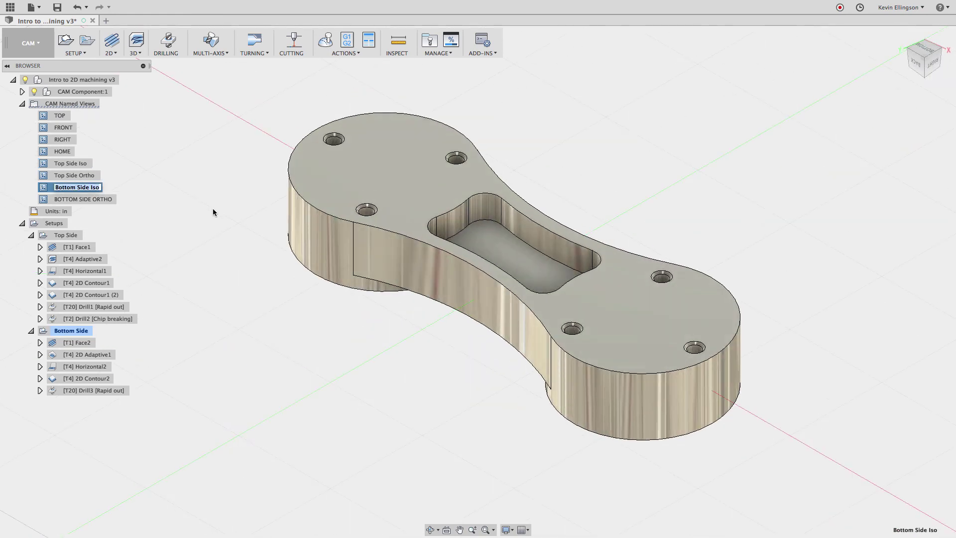
double_click(99, 199)
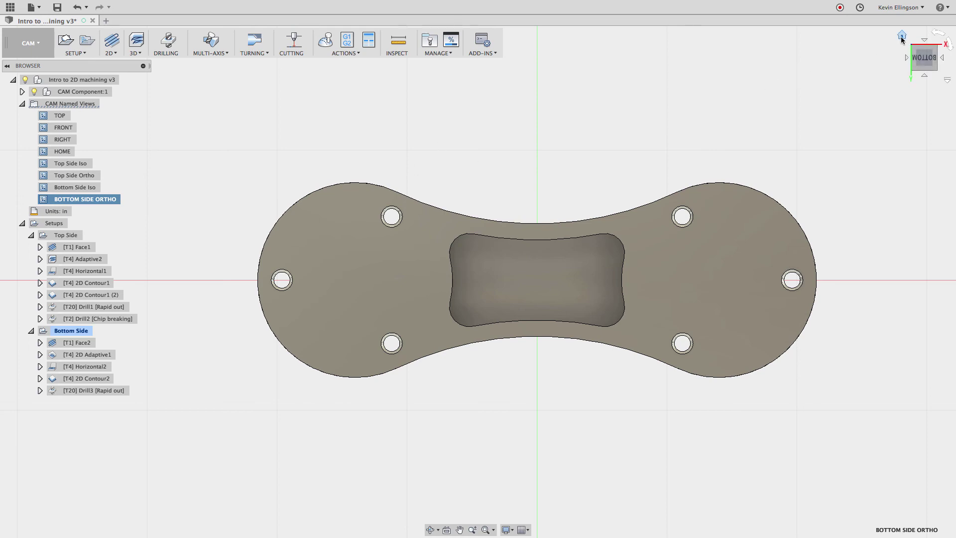
click(902, 41)
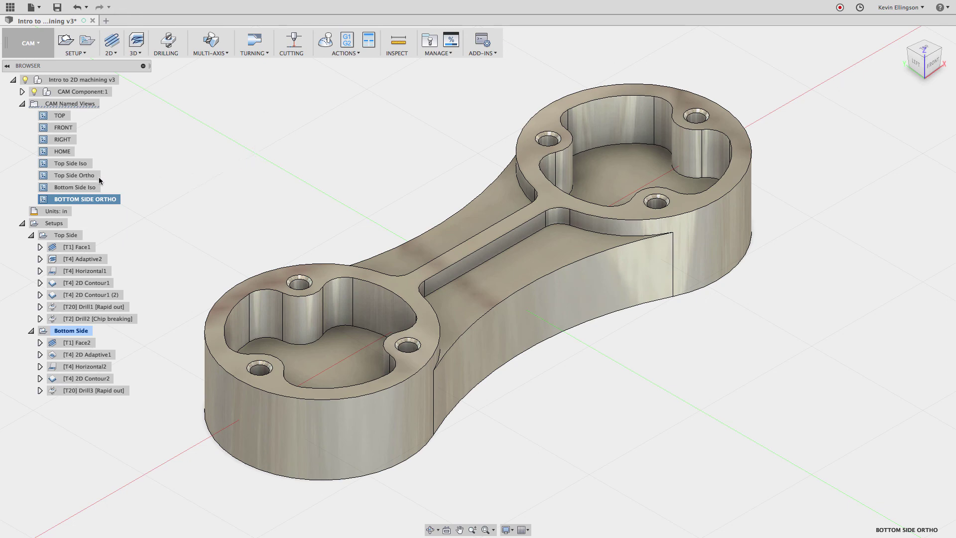
double_click(79, 174)
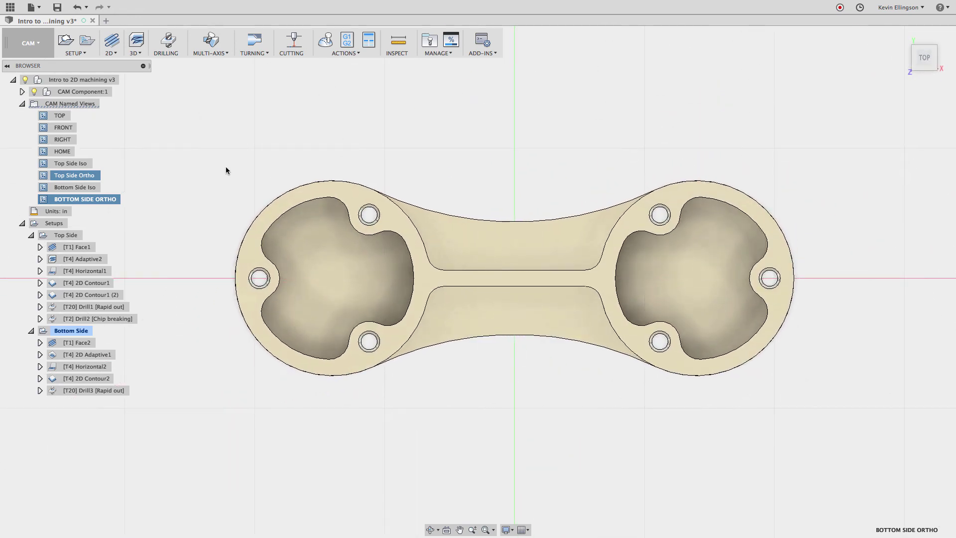